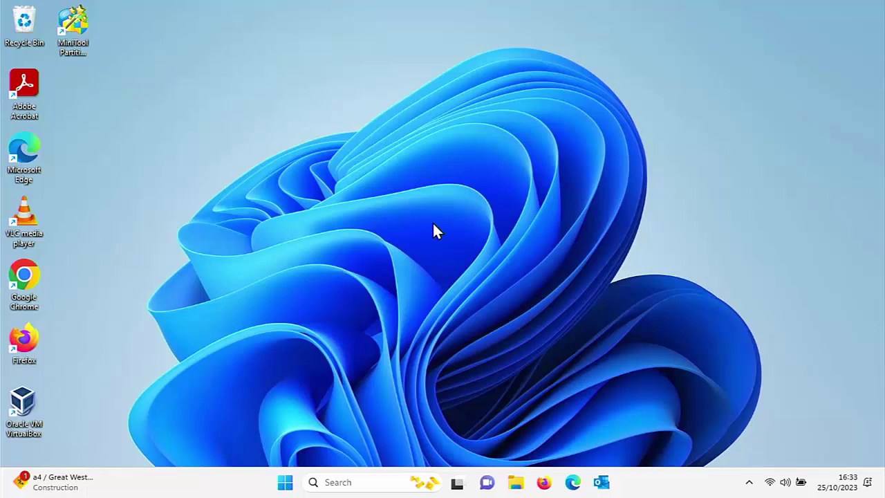
Get the free Autumn Colors theme from the Microsoft Store through the desktop's theme personalisation settings.
right_click(302, 227)
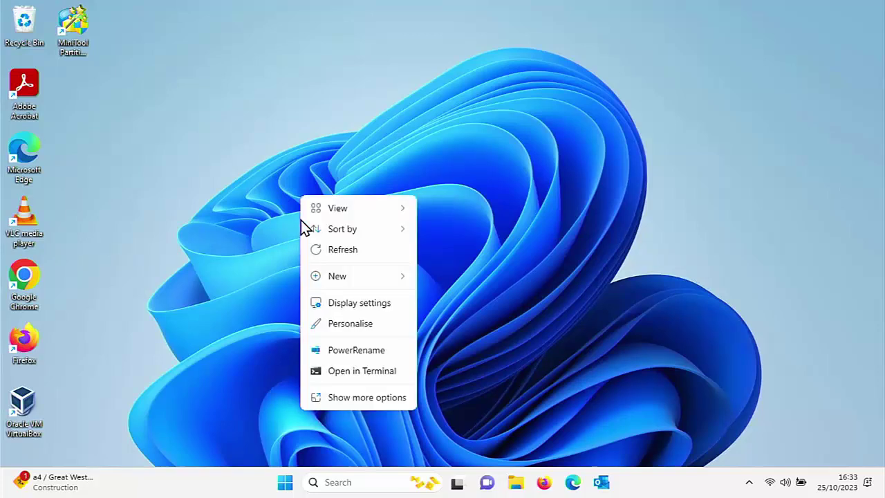
left_click(384, 324)
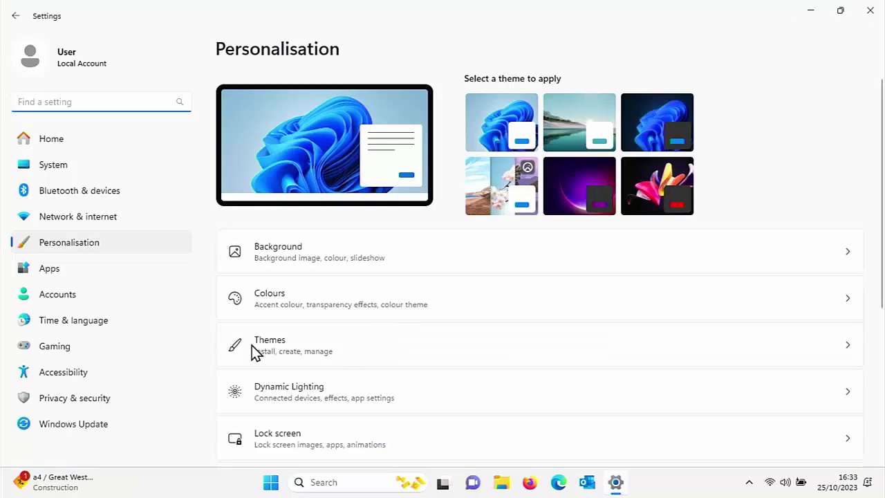
left_click(270, 345)
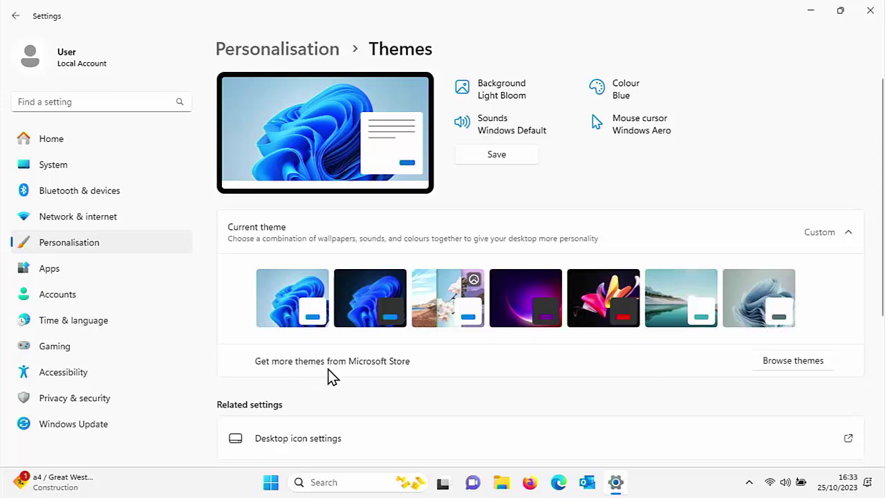
left_click(797, 360)
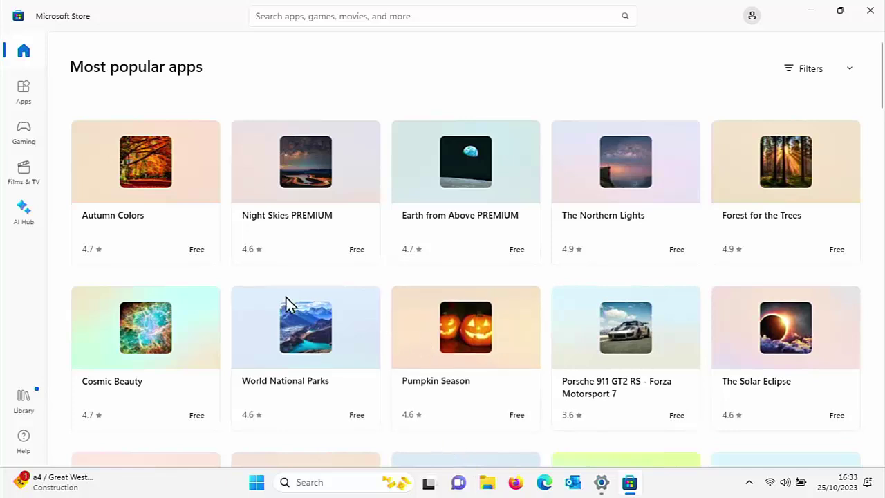
left_click(152, 163)
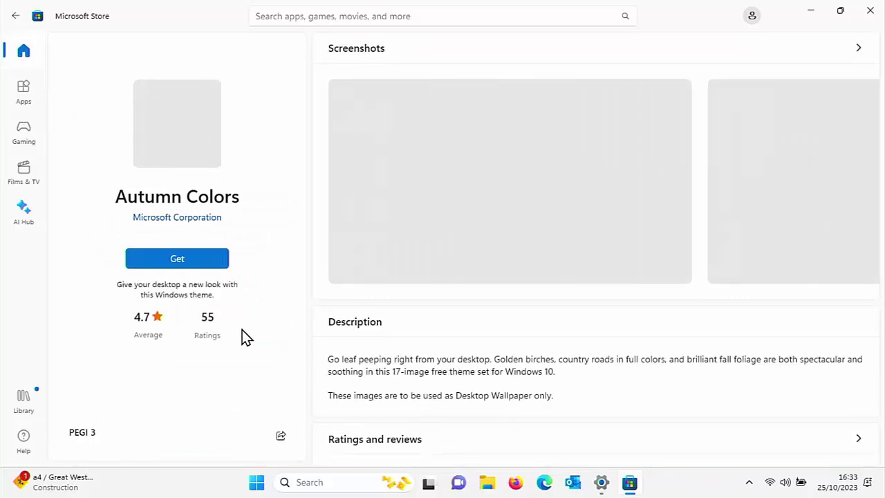
left_click(163, 261)
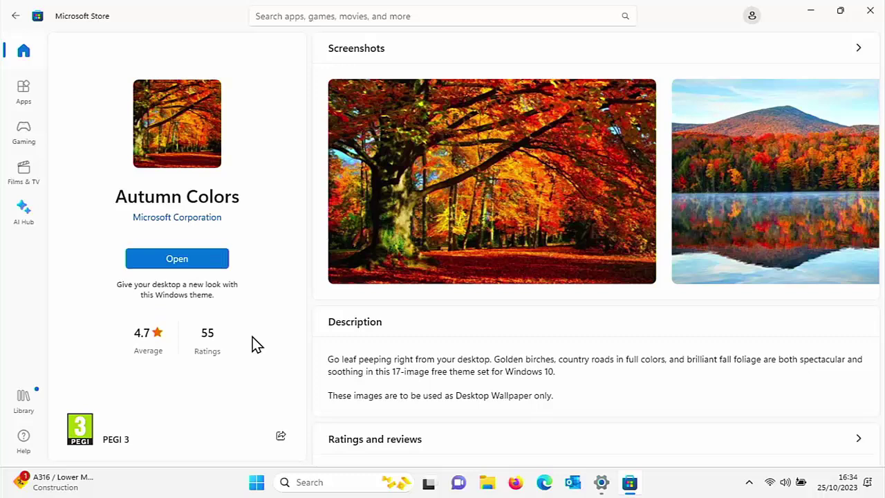
Apply the downloaded Autumn Colors theme and close the Settings and Microsoft Store windows.
left_click(197, 270)
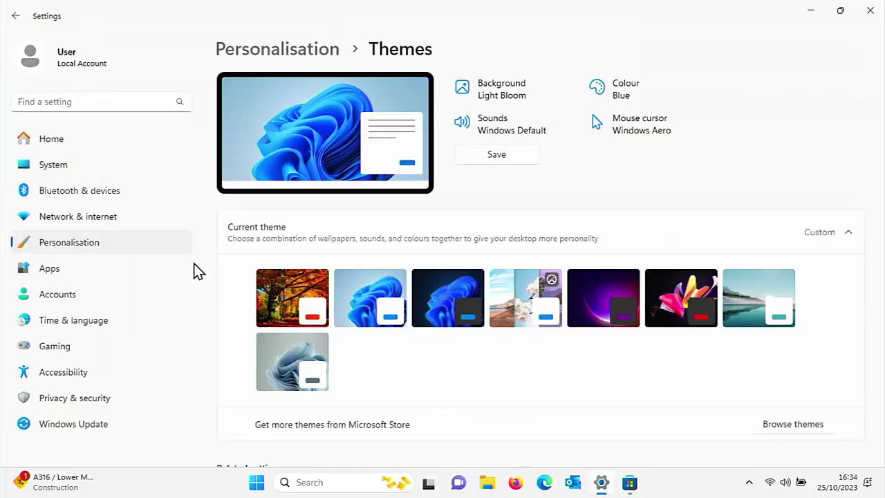
left_click(290, 300)
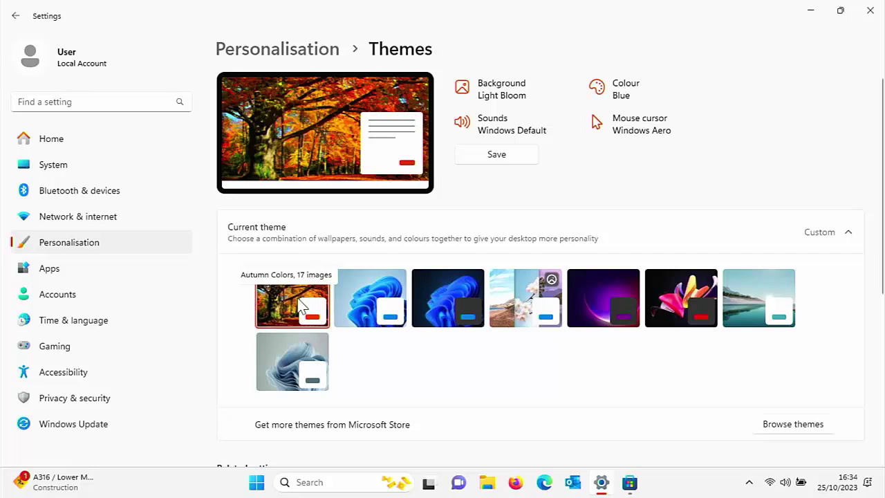
left_click(863, 21)
left_click(872, 15)
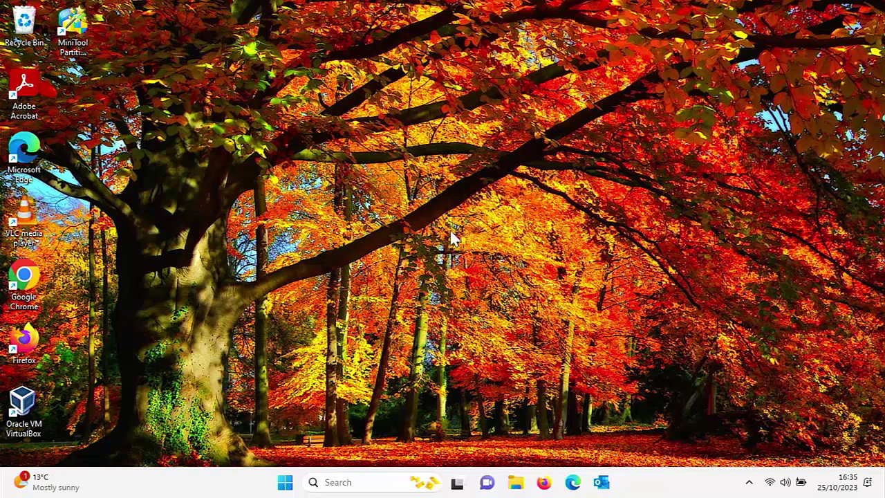
Examine how the applied theme looks in the Start menu and on the Settings home page, then close Settings.
left_click(284, 482)
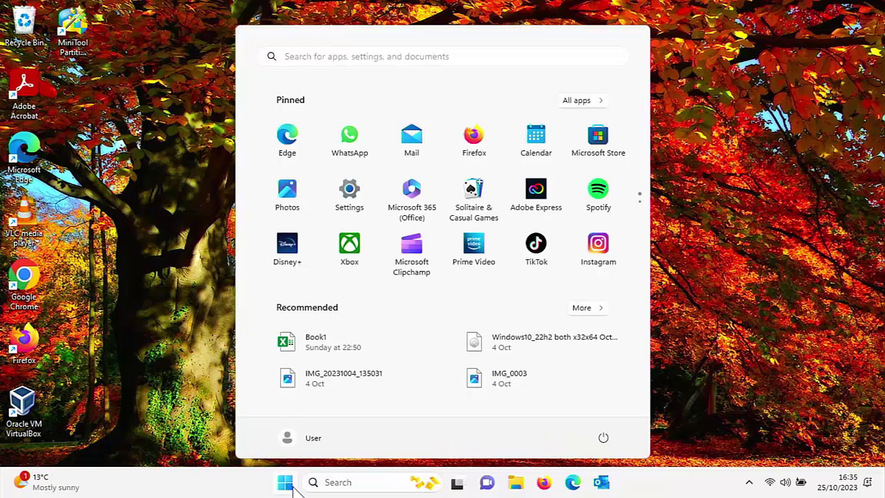
left_click(365, 196)
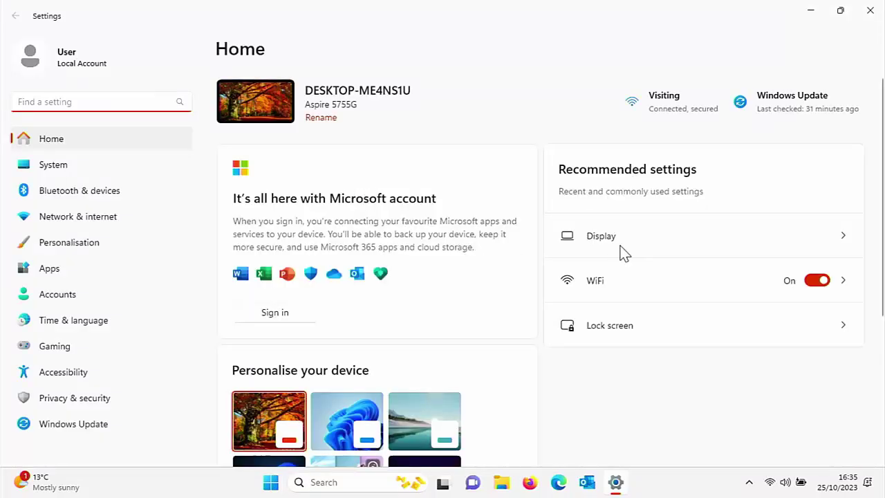
scroll(621, 253, "down", 1)
scroll(622, 253, "up", 1)
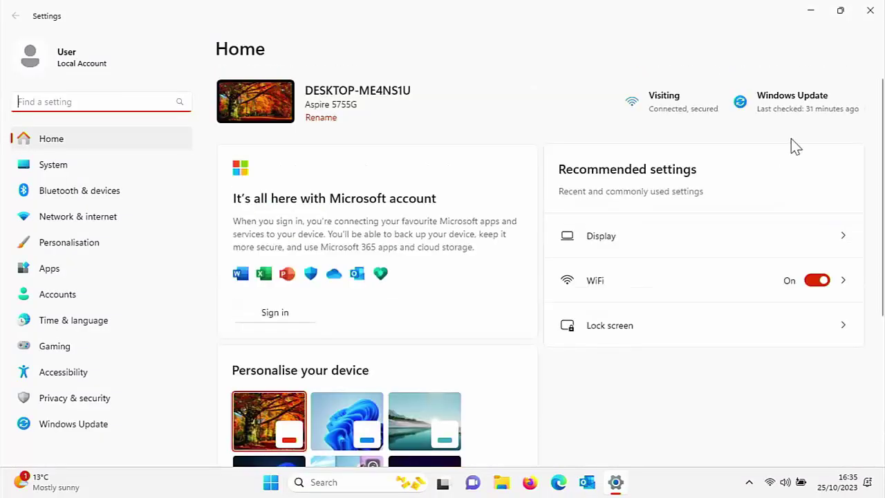
left_click(870, 10)
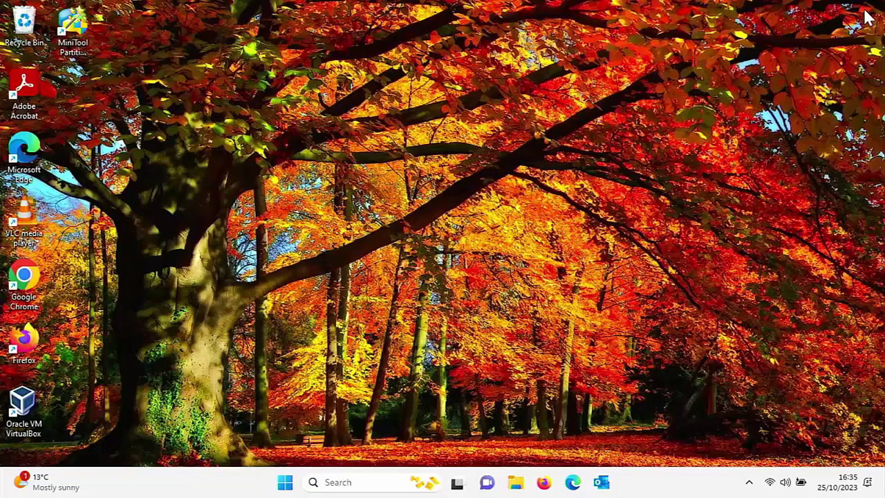
Get the free Night Skies PREMIUM theme from the Microsoft Store through the desktop's theme personalisation settings.
right_click(406, 293)
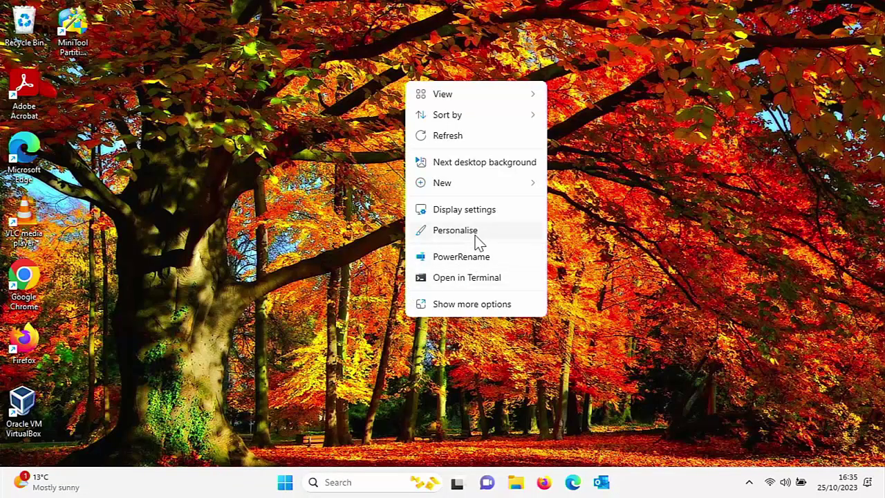
left_click(474, 230)
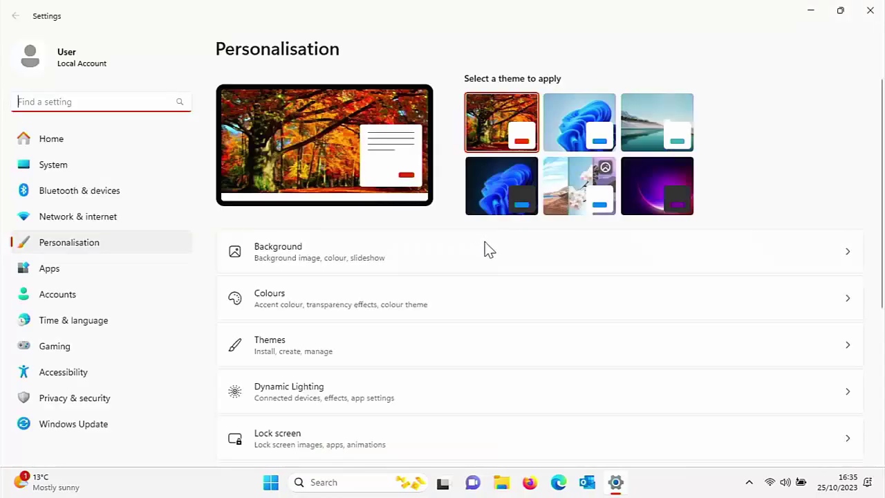
left_click(369, 353)
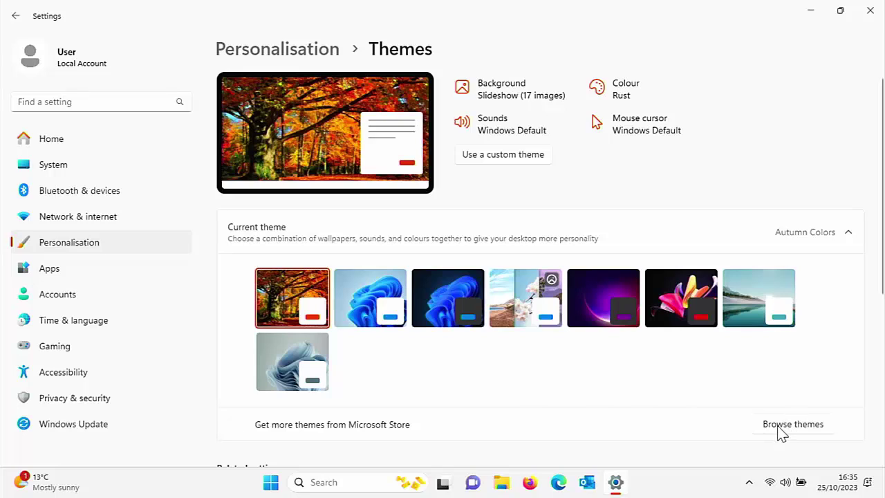
left_click(816, 427)
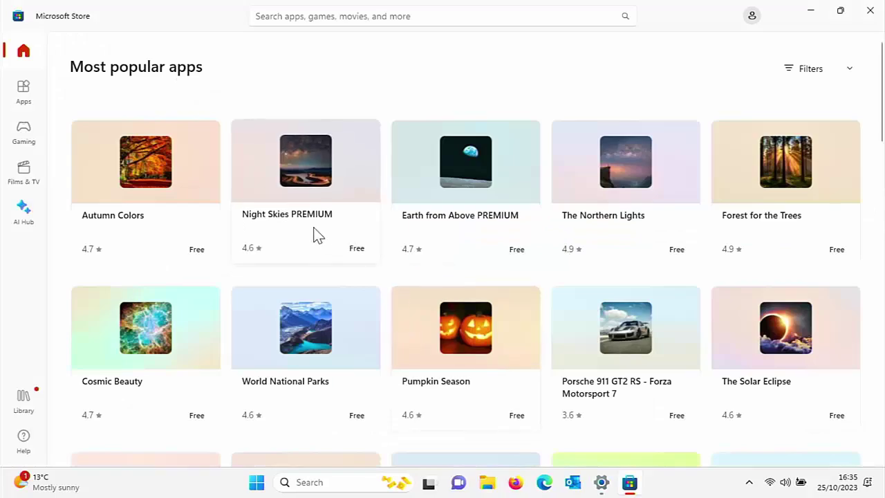
left_click(284, 211)
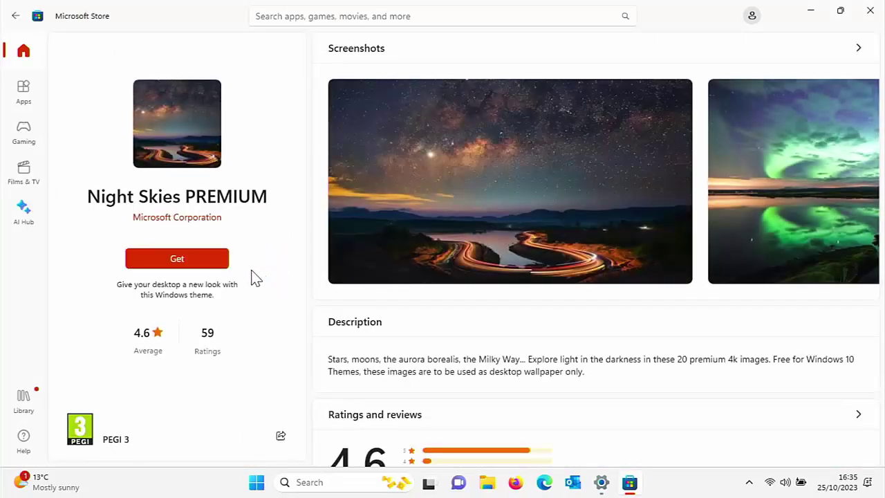
left_click(188, 263)
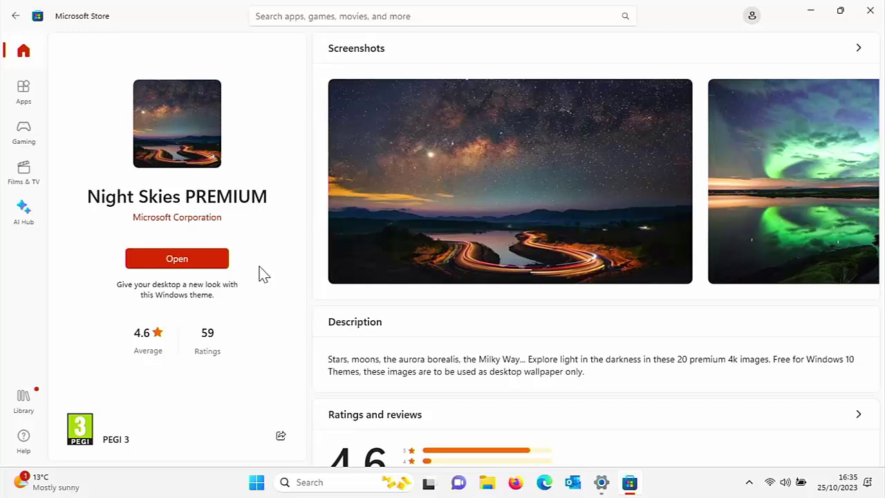
Apply the downloaded Night Skies PREMIUM theme and close the Settings and Microsoft Store windows.
left_click(194, 260)
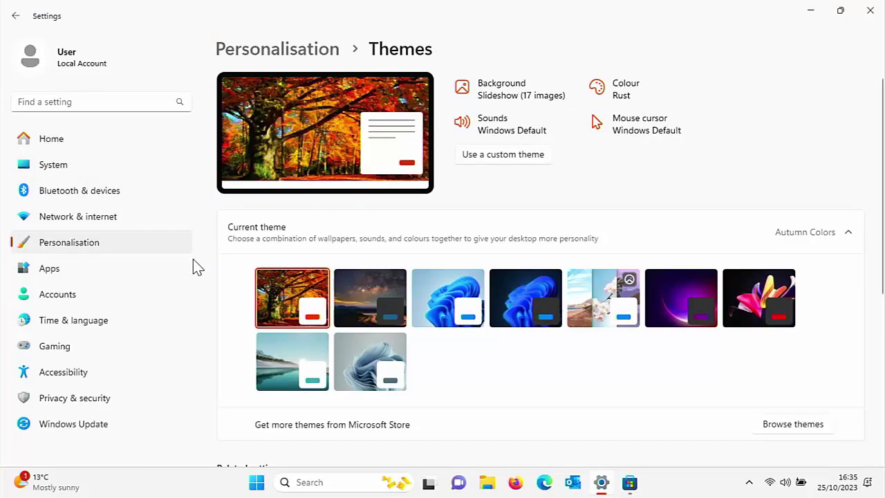
left_click(372, 302)
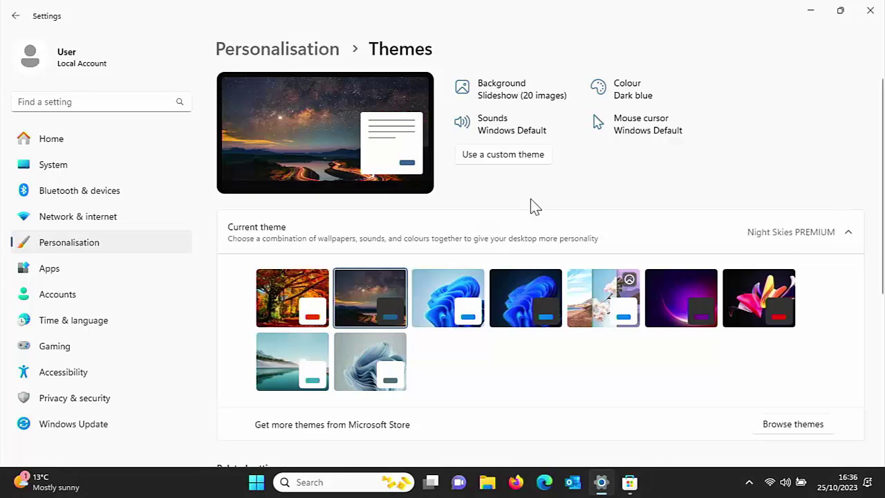
left_click(867, 12)
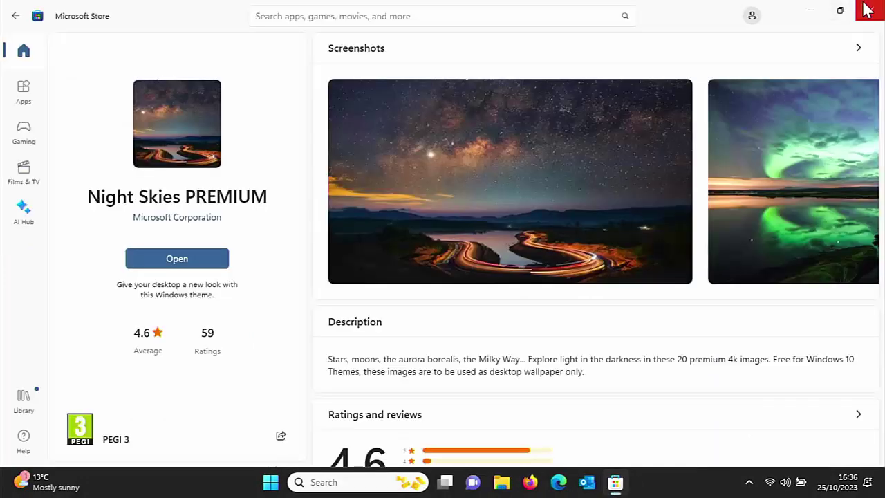
left_click(866, 12)
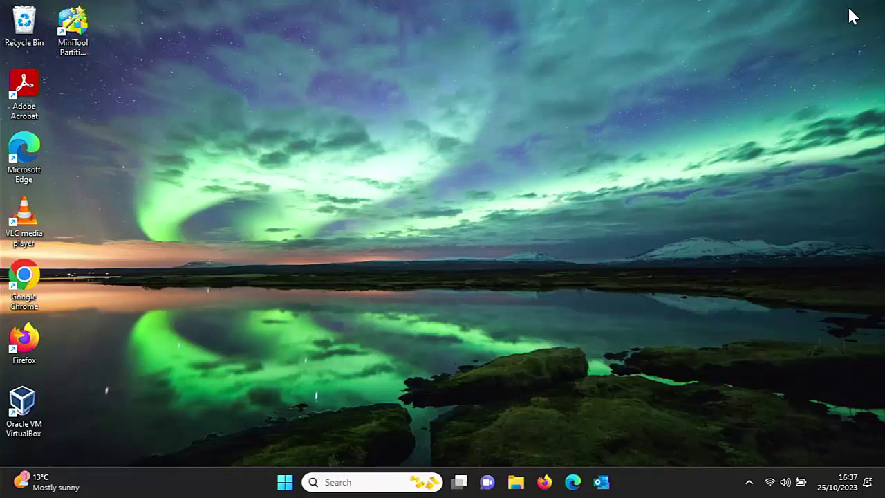
Advance the desktop slideshow to the next background four times.
right_click(496, 130)
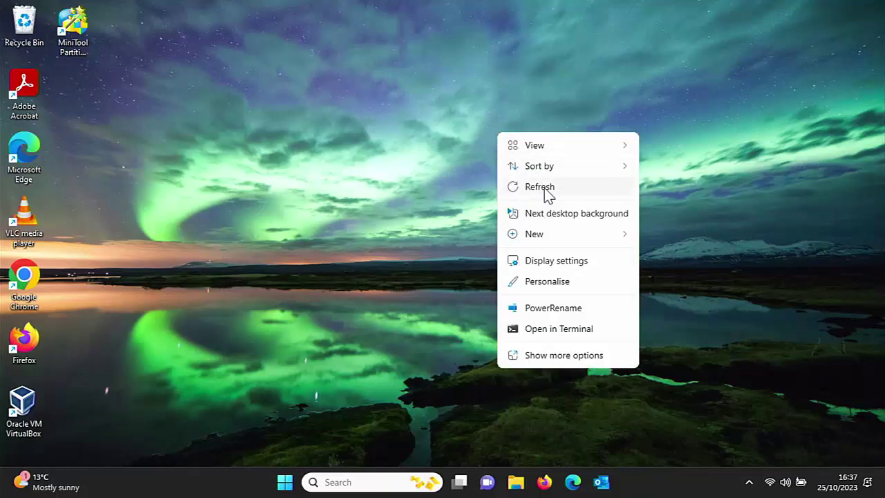
left_click(577, 216)
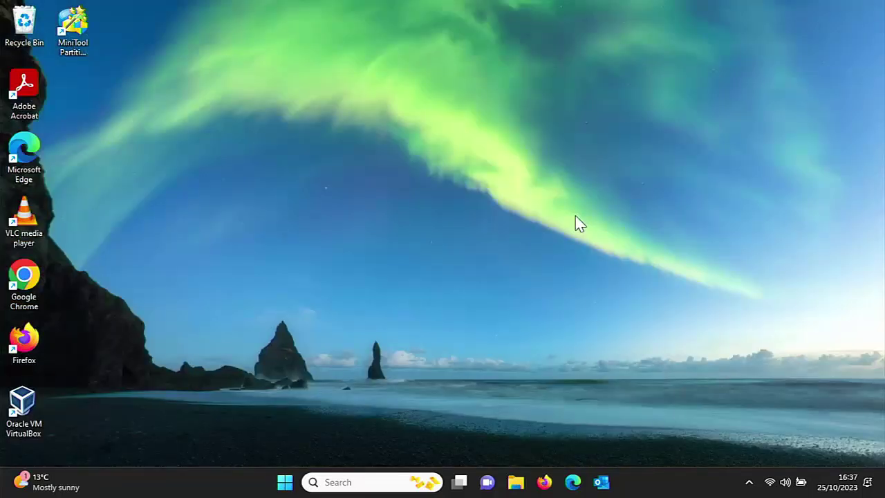
right_click(579, 222)
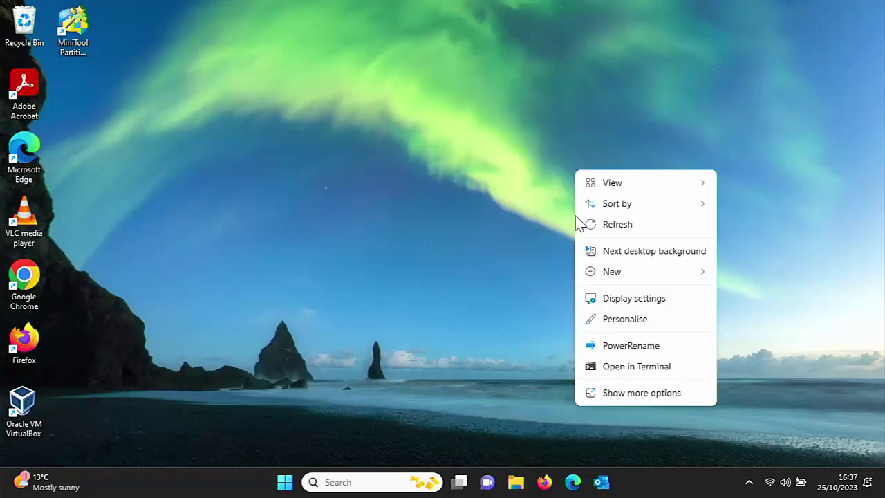
left_click(601, 251)
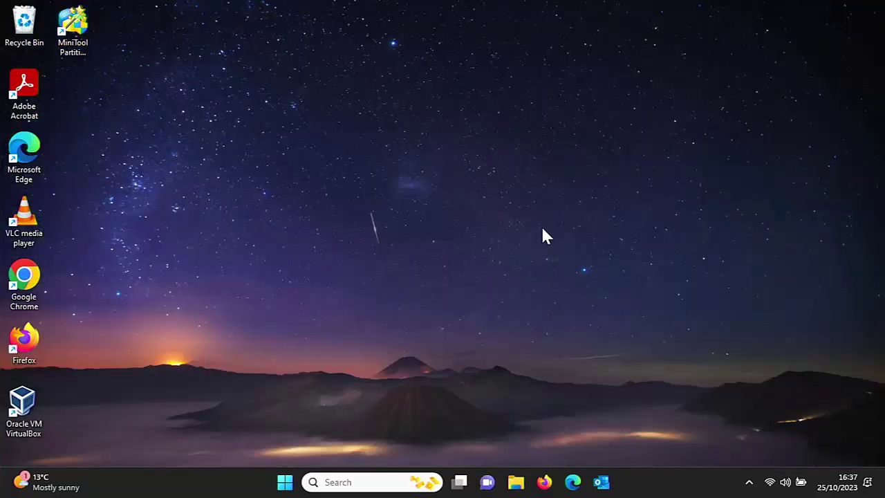
right_click(529, 230)
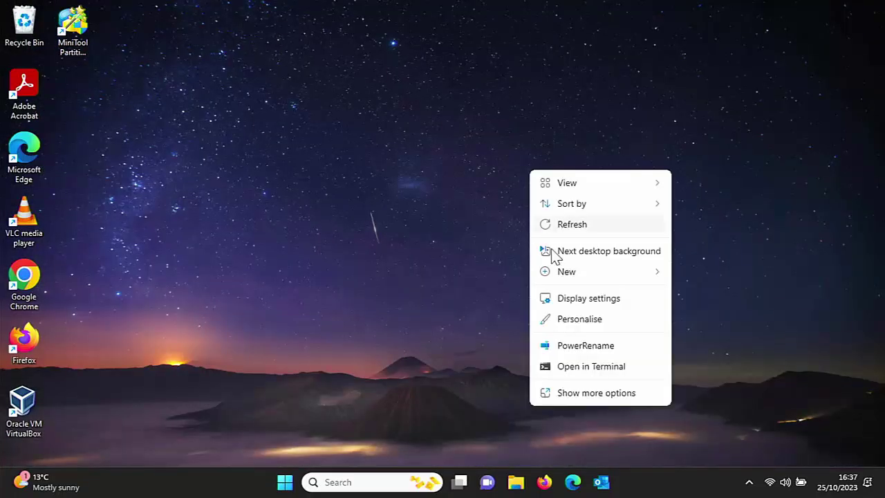
left_click(575, 255)
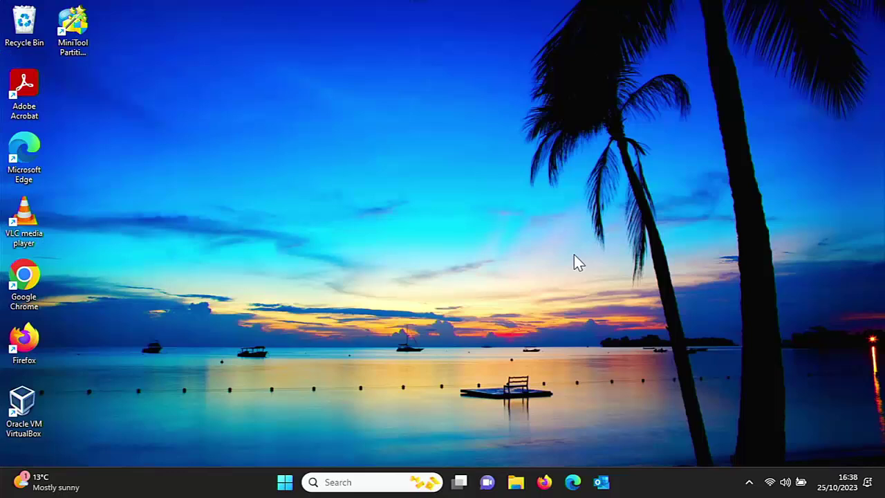
right_click(574, 256)
left_click(593, 251)
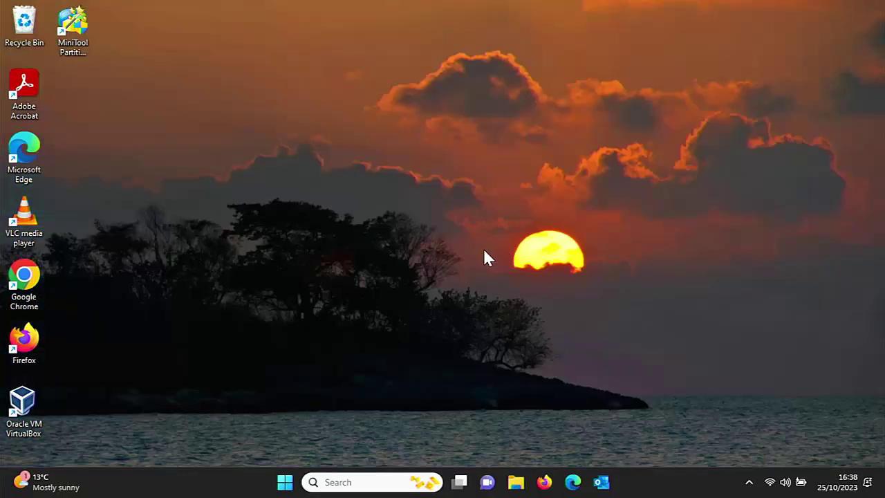
In the desktop background settings, choose 1 minute as the interval for changing the slideshow picture.
right_click(450, 196)
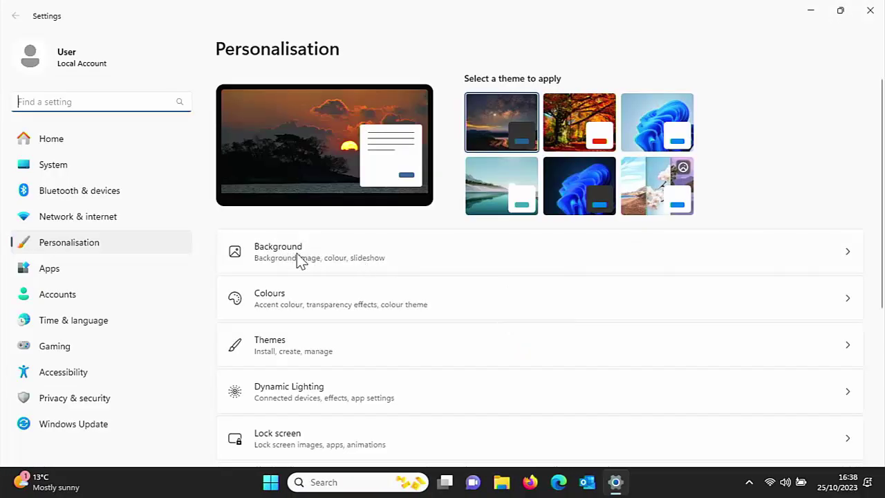
left_click(299, 259)
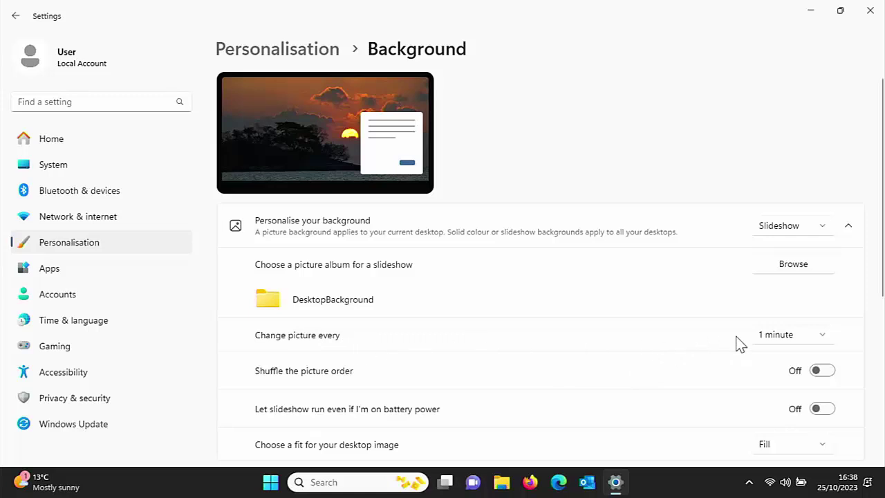
left_click(801, 342)
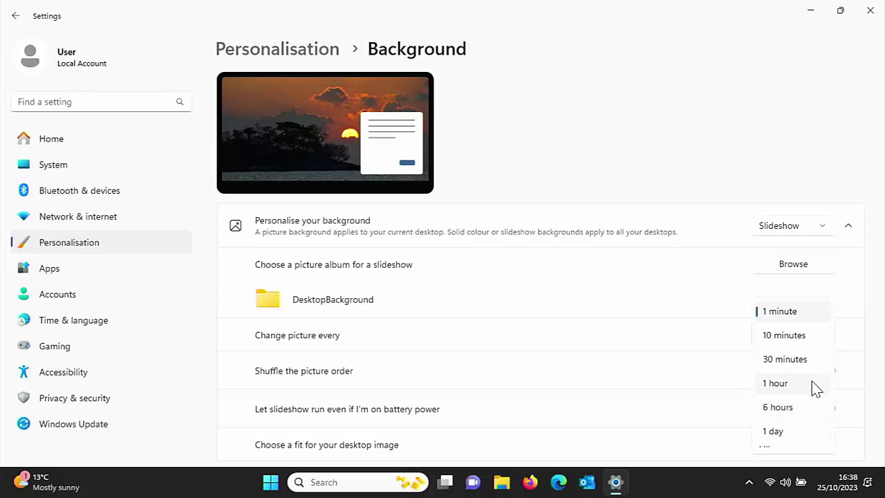
left_click(773, 314)
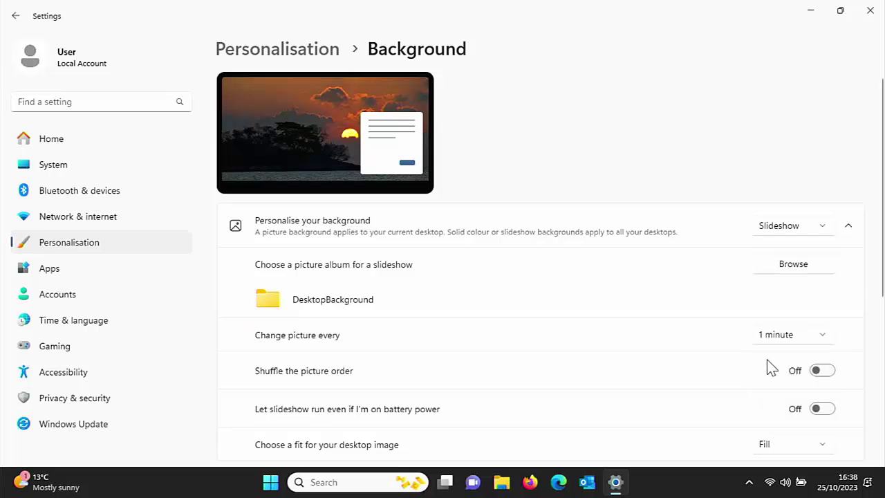
Switch picture-order shuffling on and back off, and do the same for running the slideshow on battery power.
left_click(823, 373)
left_click(827, 373)
left_click(831, 413)
left_click(829, 413)
scroll(852, 405, "down", 3)
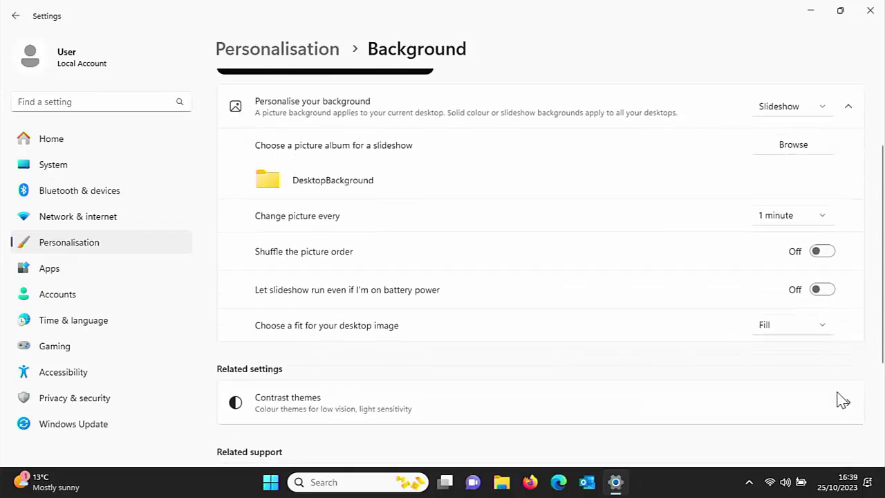
Try the Fit, Stretch, Tile, Centre and Span options for the desktop image fit, and return it to Fill.
left_click(807, 334)
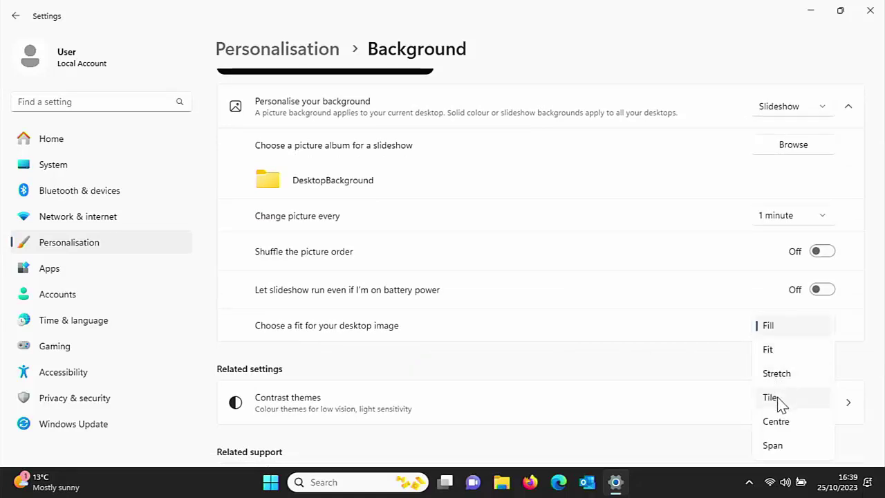
left_click(790, 349)
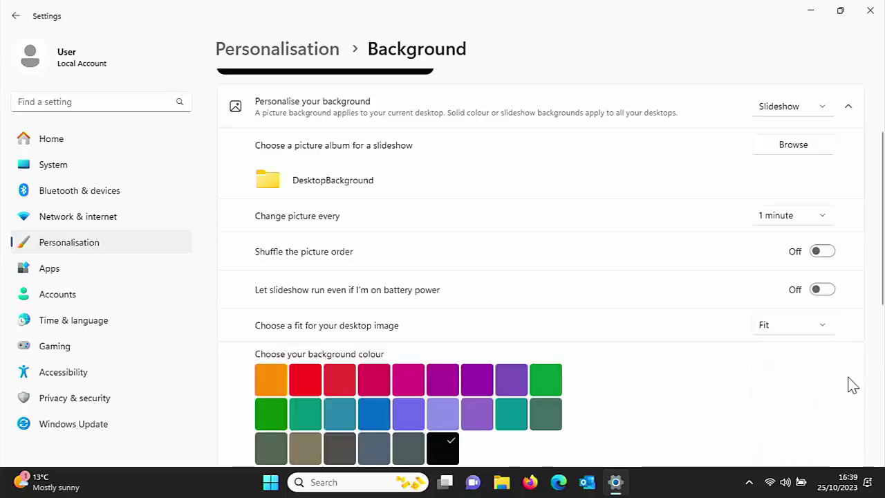
scroll(855, 387, "up", 2)
scroll(850, 384, "up", 1)
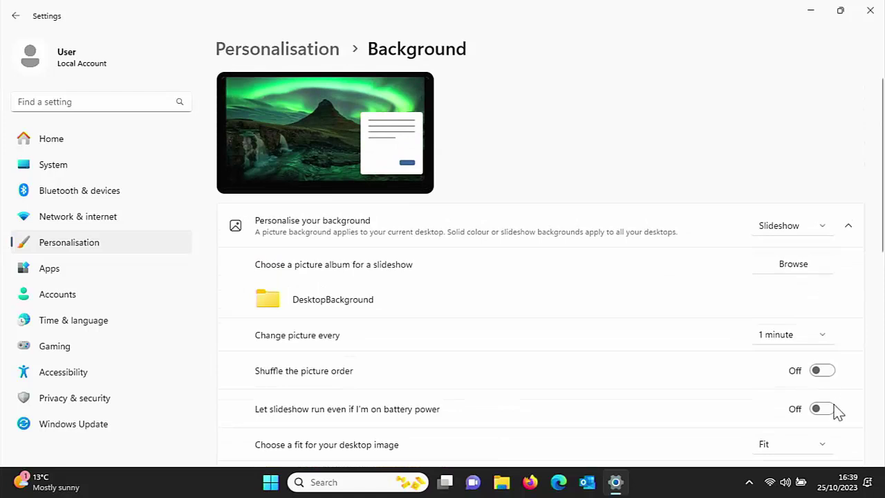
left_click(796, 446)
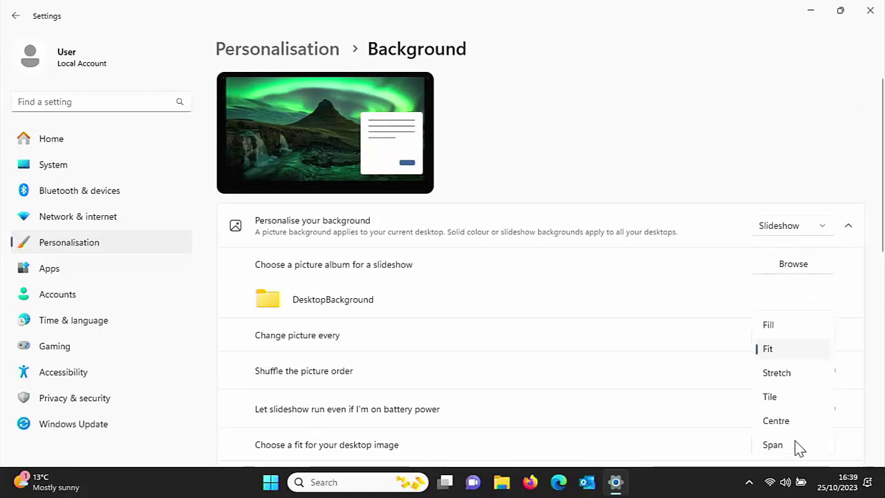
left_click(781, 377)
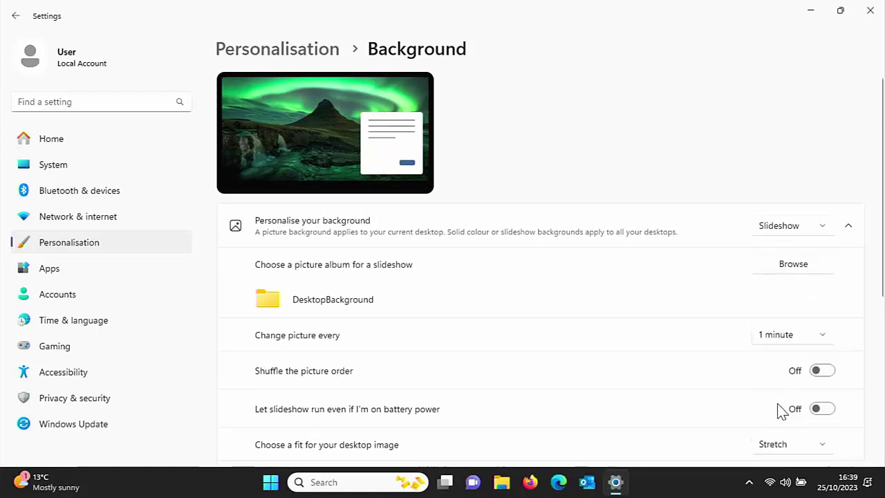
left_click(786, 445)
left_click(784, 406)
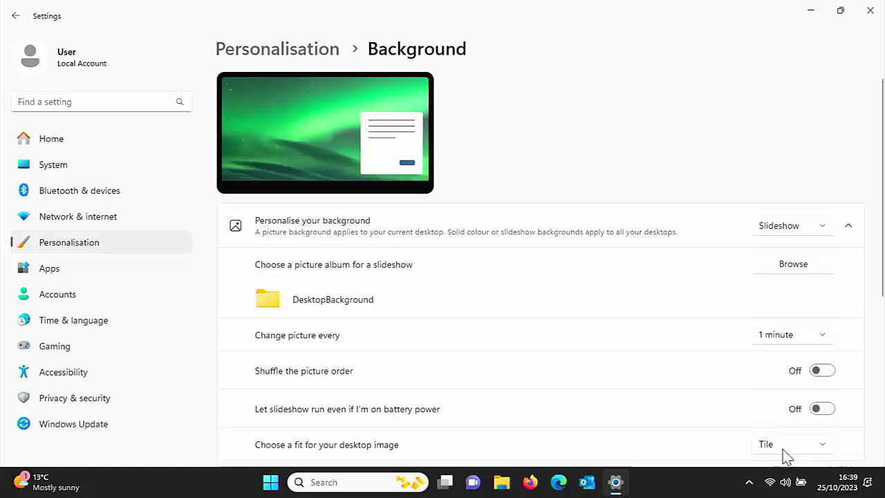
left_click(782, 450)
left_click(784, 422)
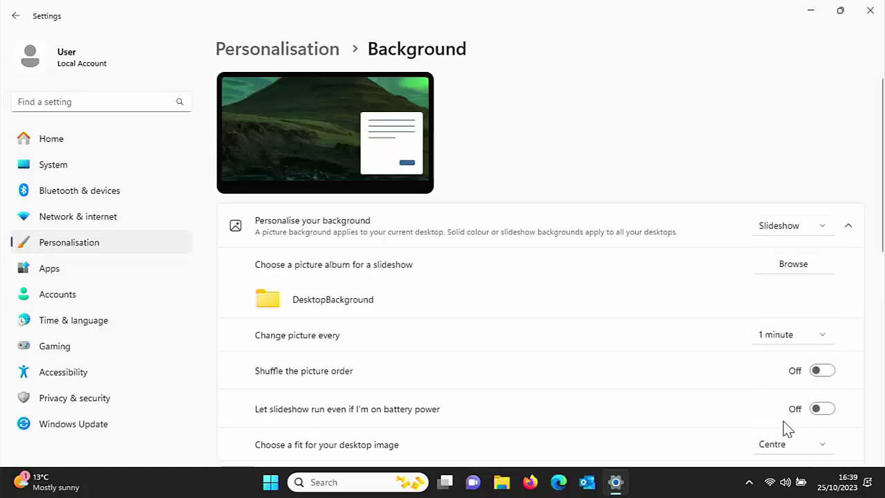
left_click(782, 454)
left_click(785, 448)
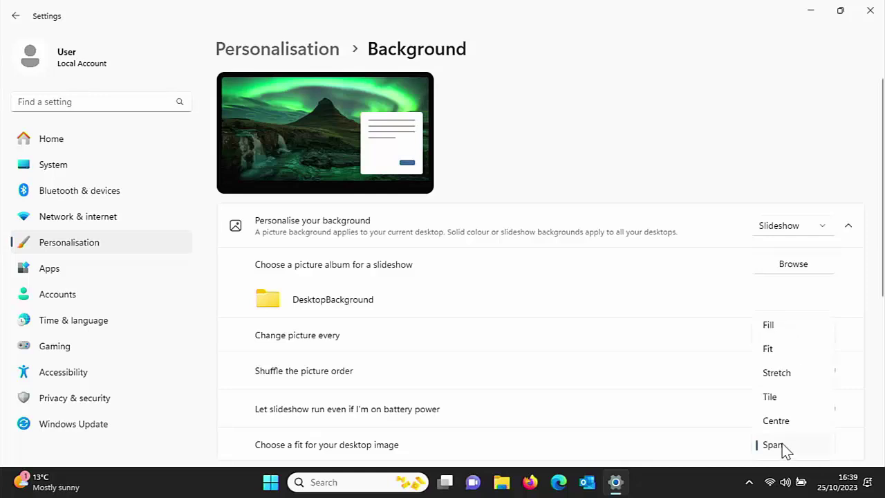
left_click(772, 327)
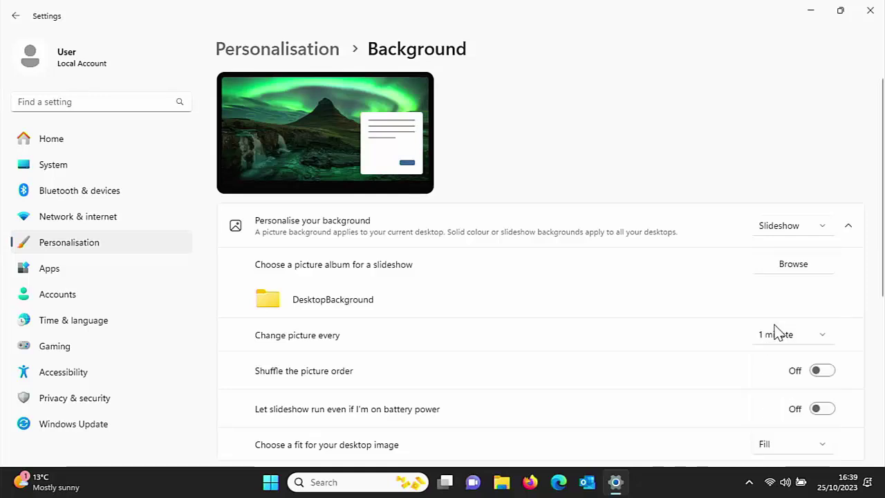
Try Windows spotlight, Picture and Solid colour as the background type, return to Slideshow and close Settings.
left_click(788, 232)
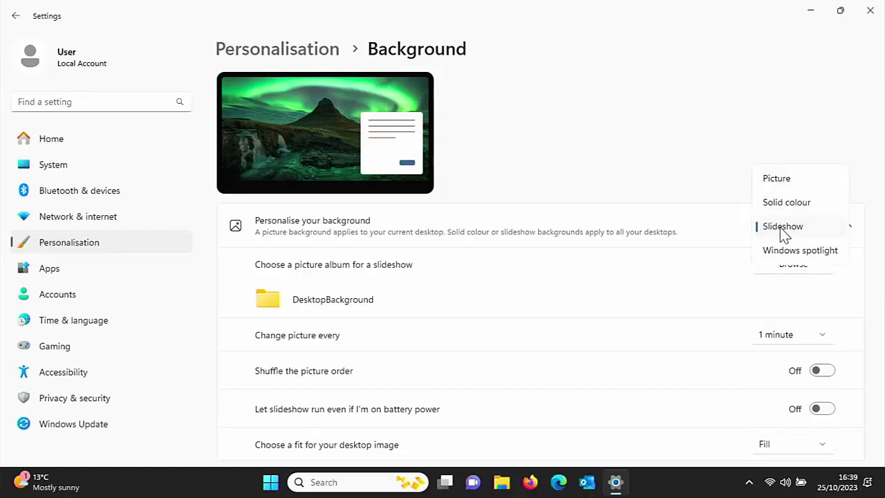
left_click(781, 252)
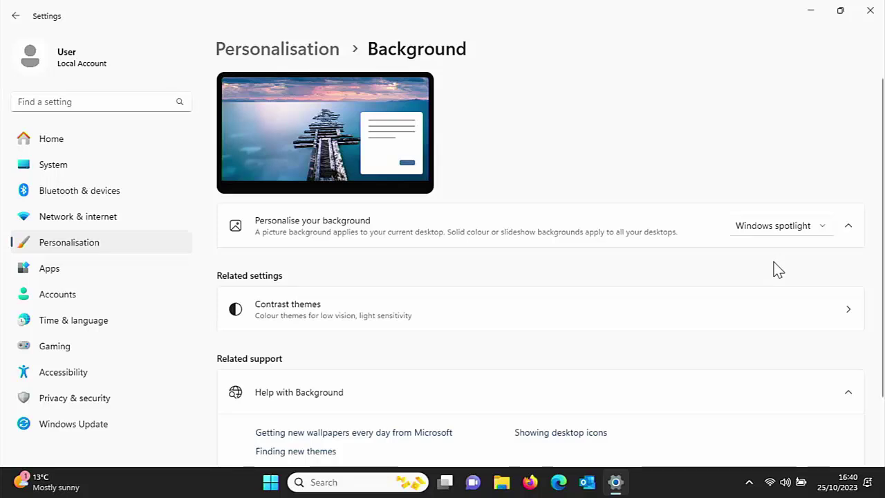
left_click(792, 231)
left_click(773, 163)
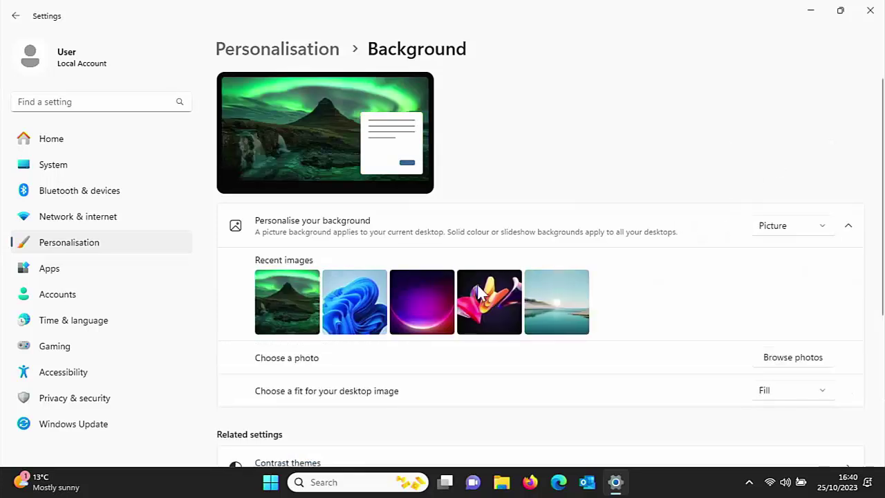
left_click(785, 232)
left_click(780, 253)
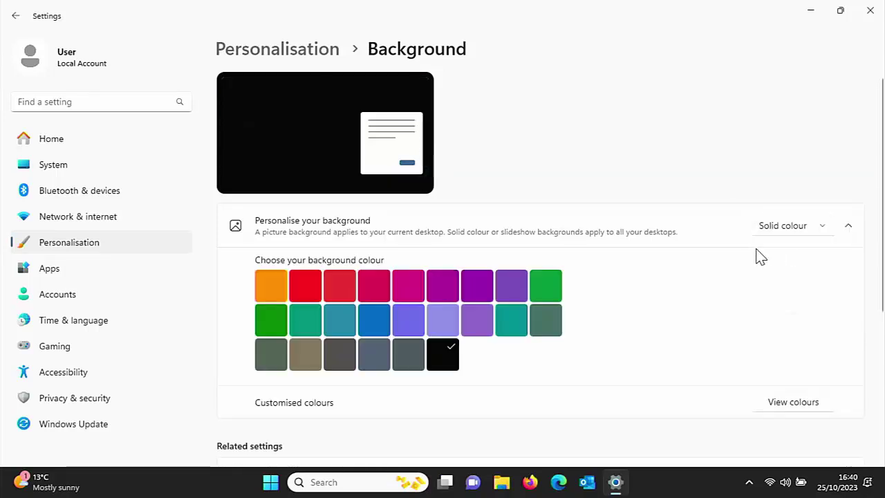
left_click(329, 322)
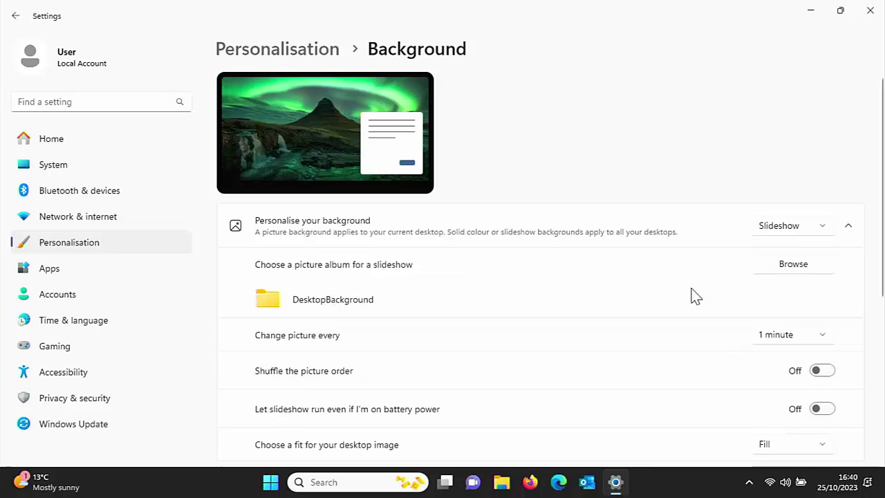
left_click(869, 10)
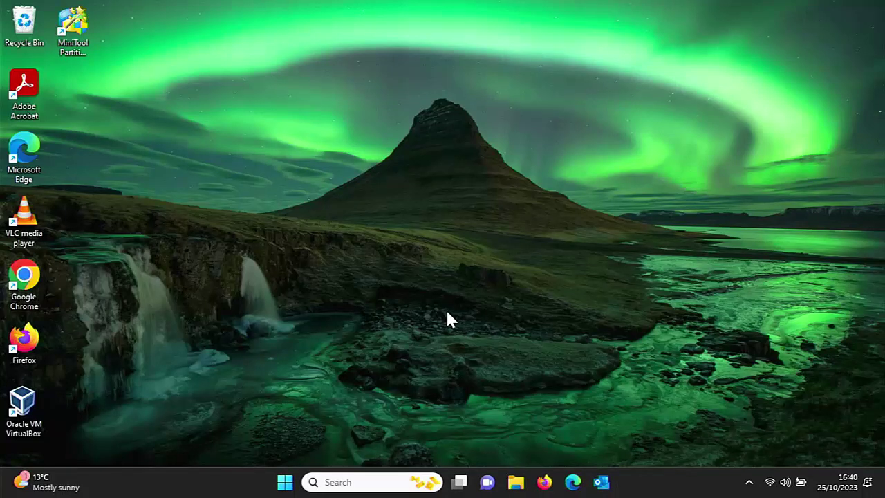
Open the theme settings from the desktop's personalisation options, apply the Windows (light) theme and close Settings.
right_click(407, 250)
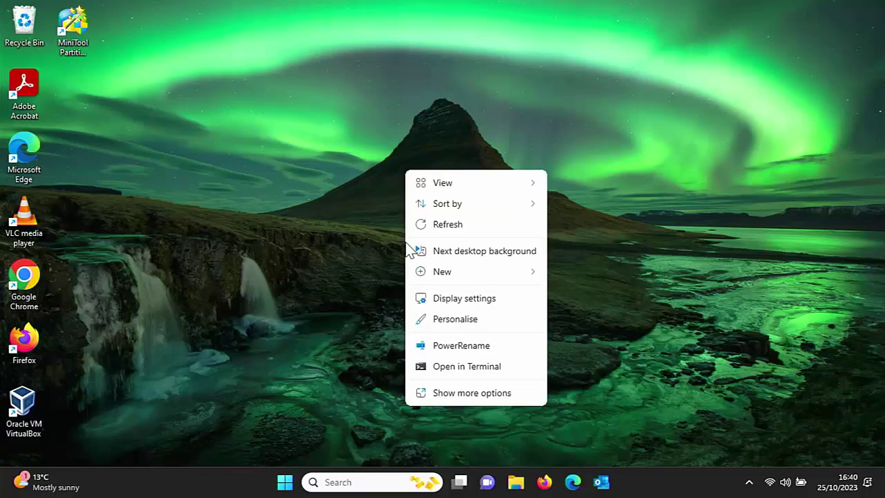
left_click(446, 326)
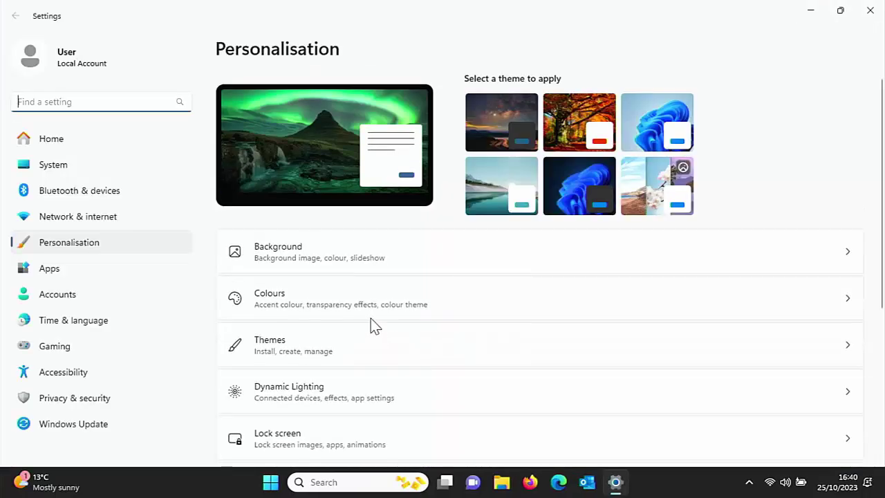
left_click(322, 266)
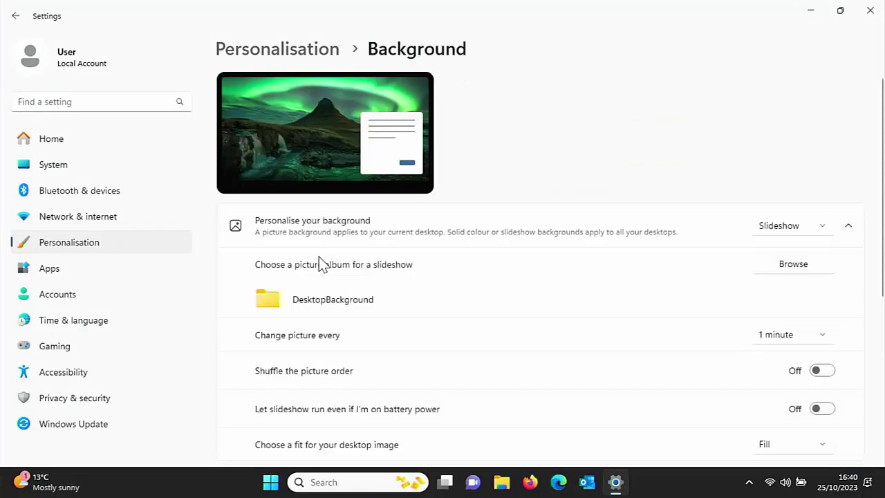
key("alt+Left")
left_click(312, 352)
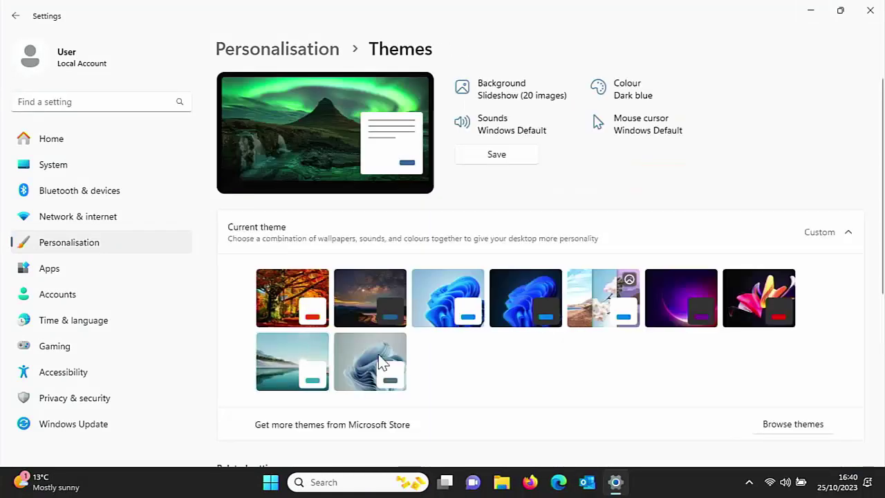
left_click(448, 304)
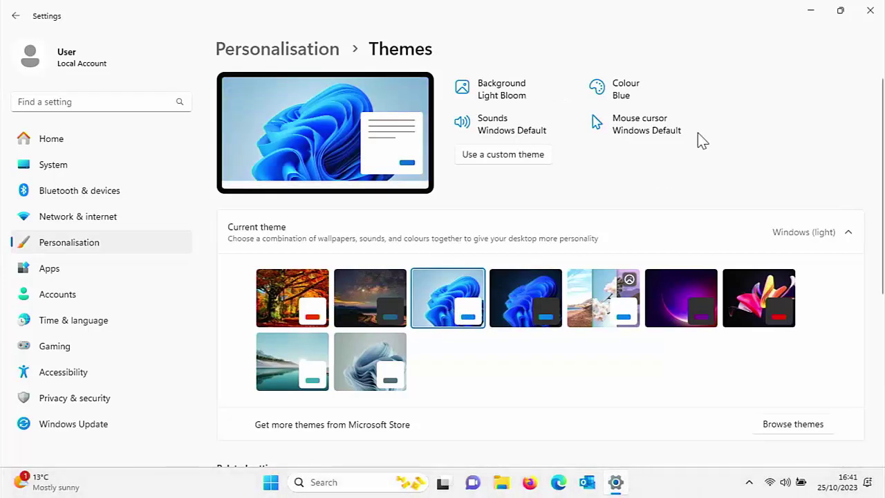
left_click(868, 10)
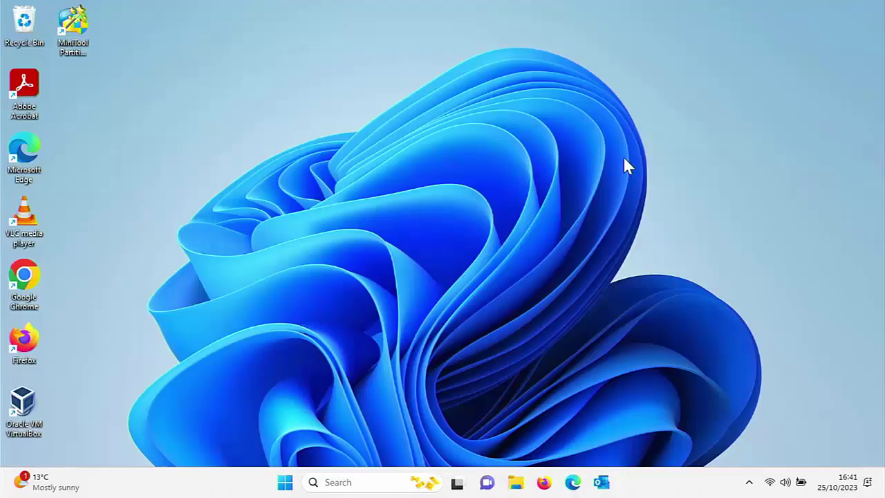